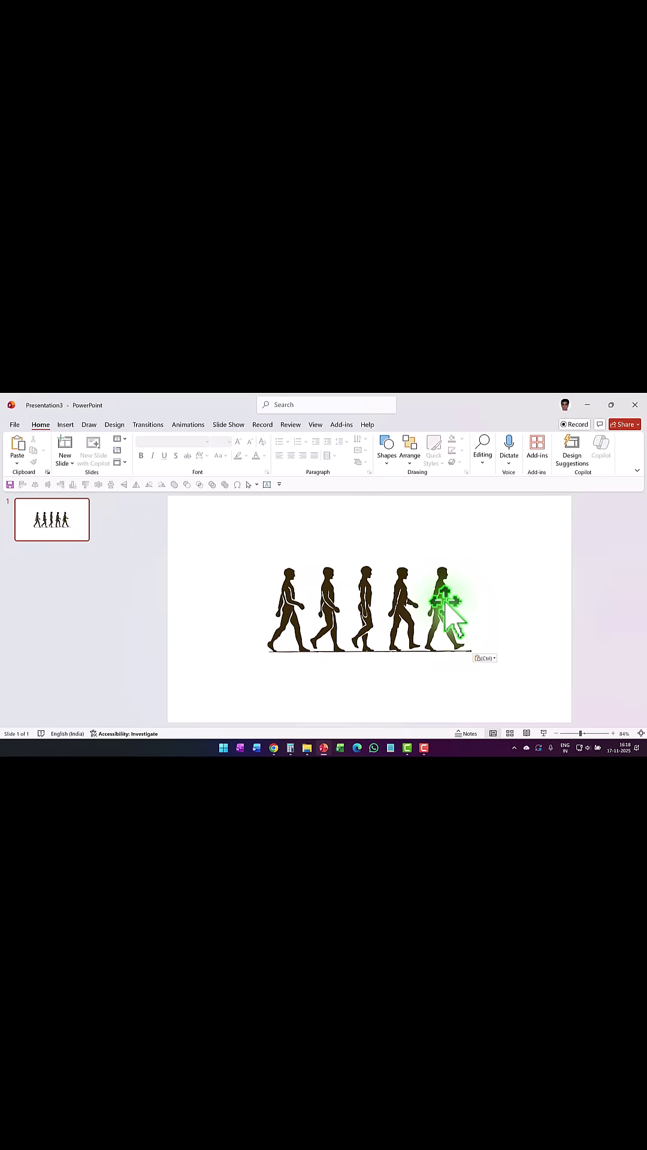
Select the rectangles around the figures, fill them light blue, then select the walking-man picture.
left_click(304, 579)
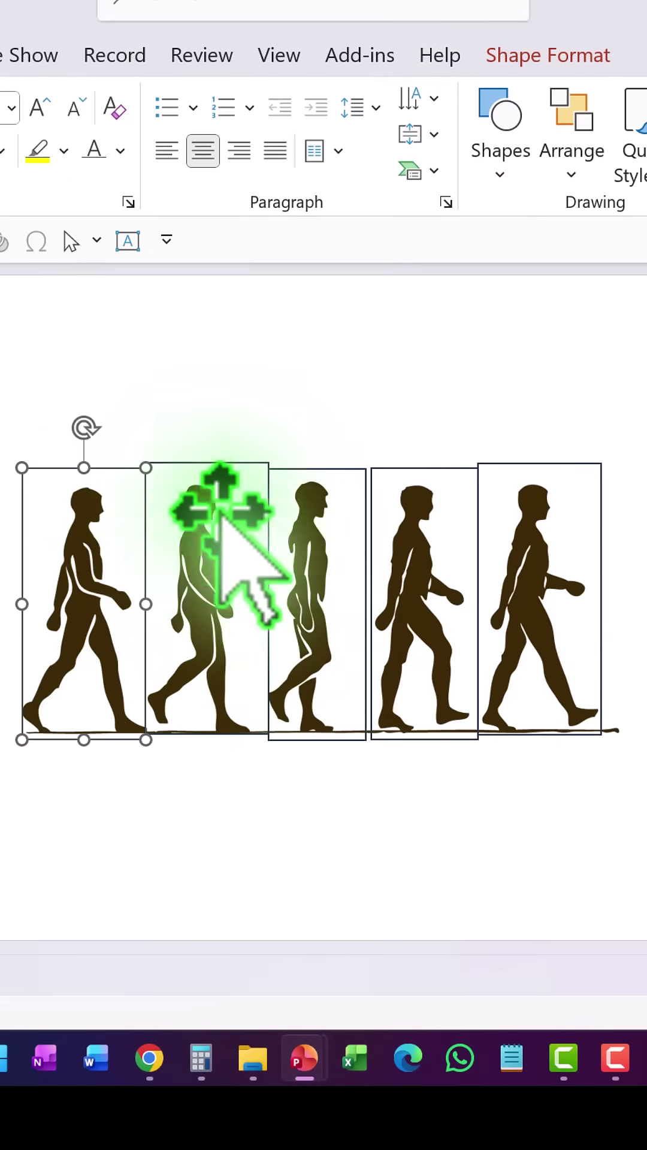
left_click(256, 471)
left_click(318, 471)
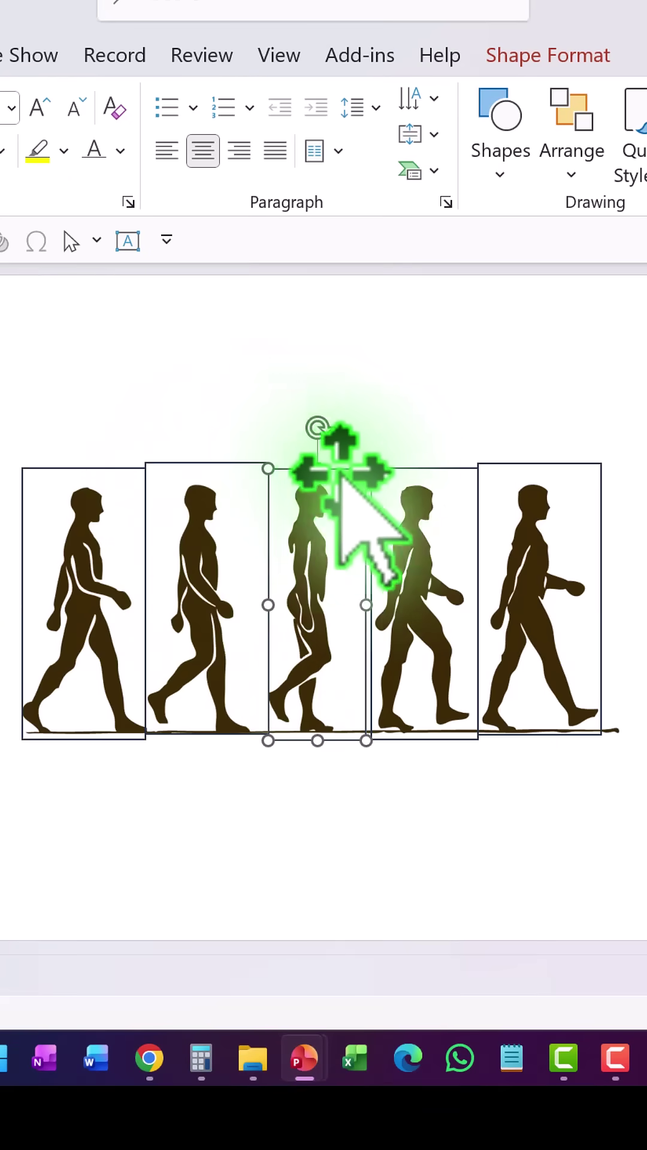
left_click(422, 467)
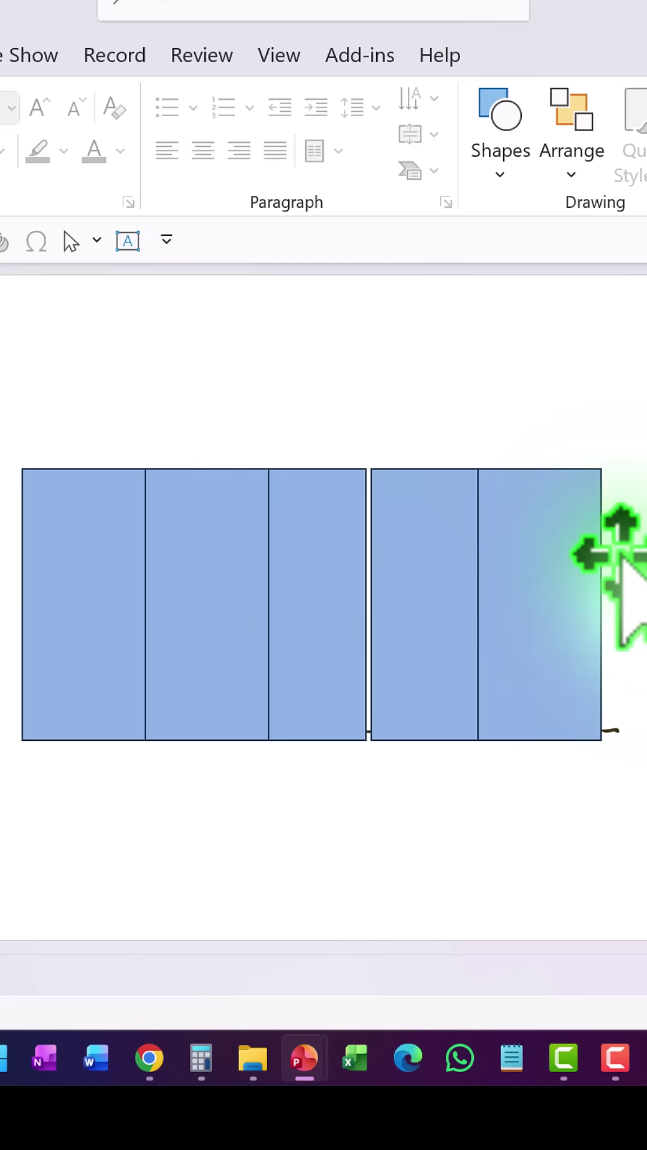
left_click(622, 729)
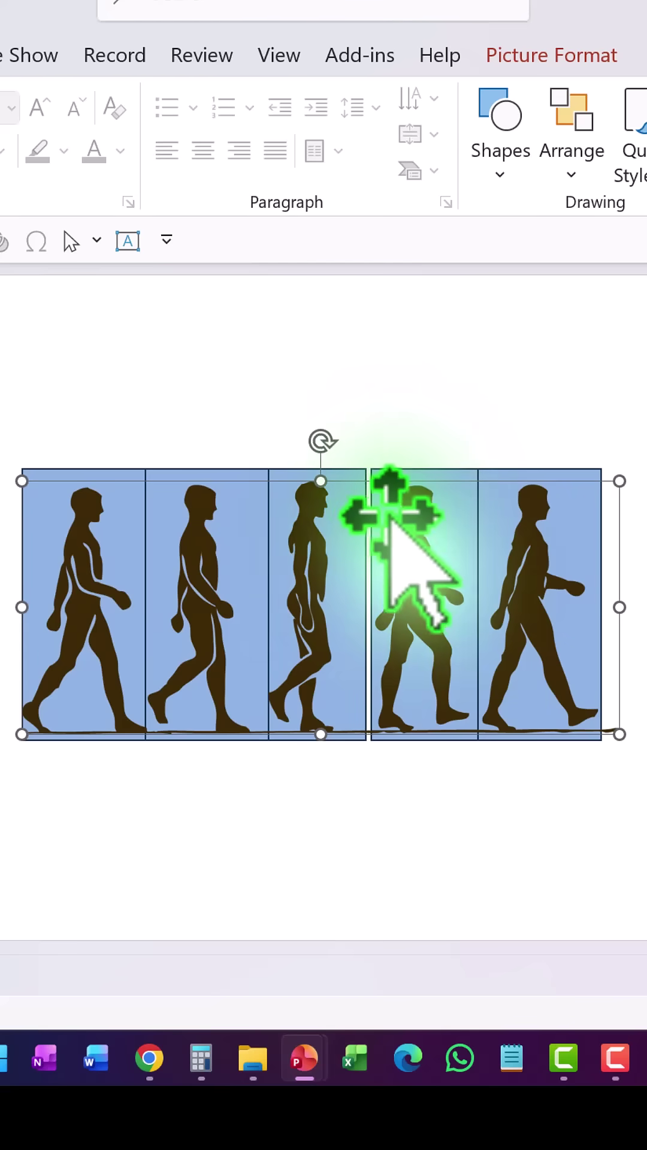
Intersect the picture with the first rectangle, move that figure aside, and re-paste the picture.
left_click(94, 469)
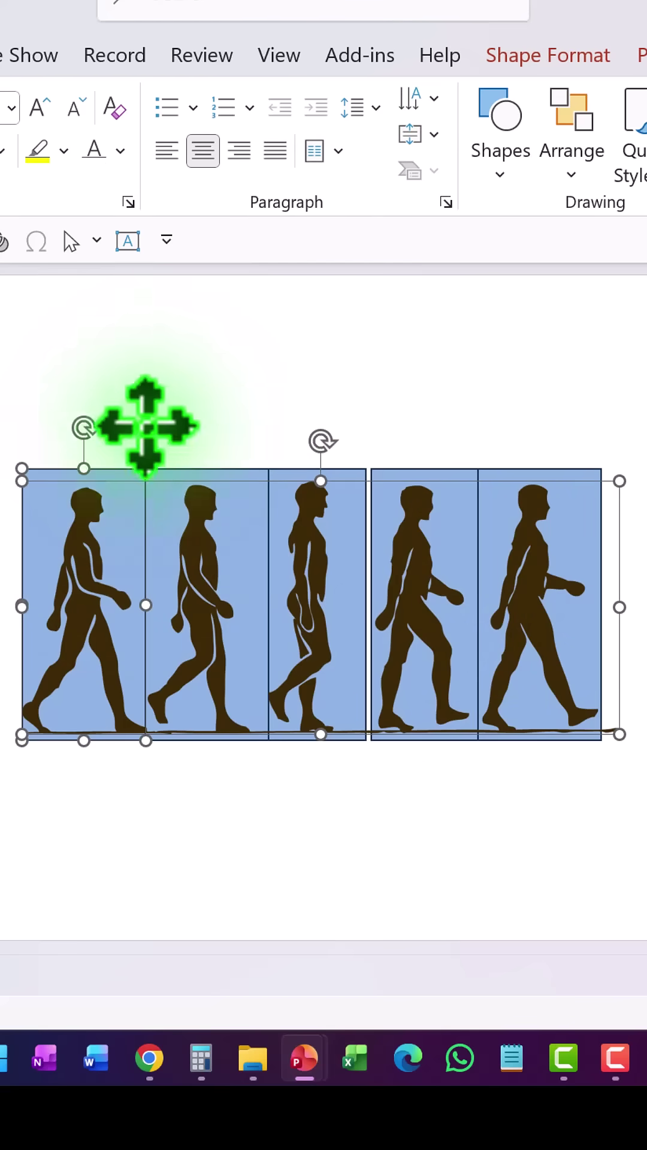
left_click(584, 58)
left_click(176, 201)
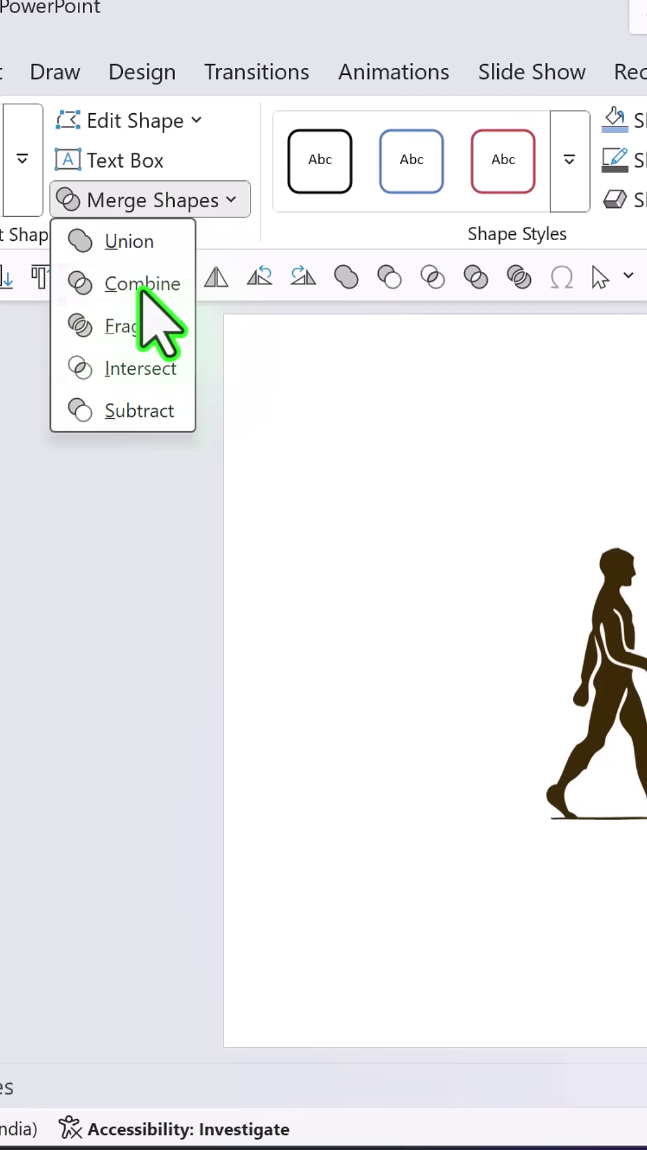
left_click(135, 368)
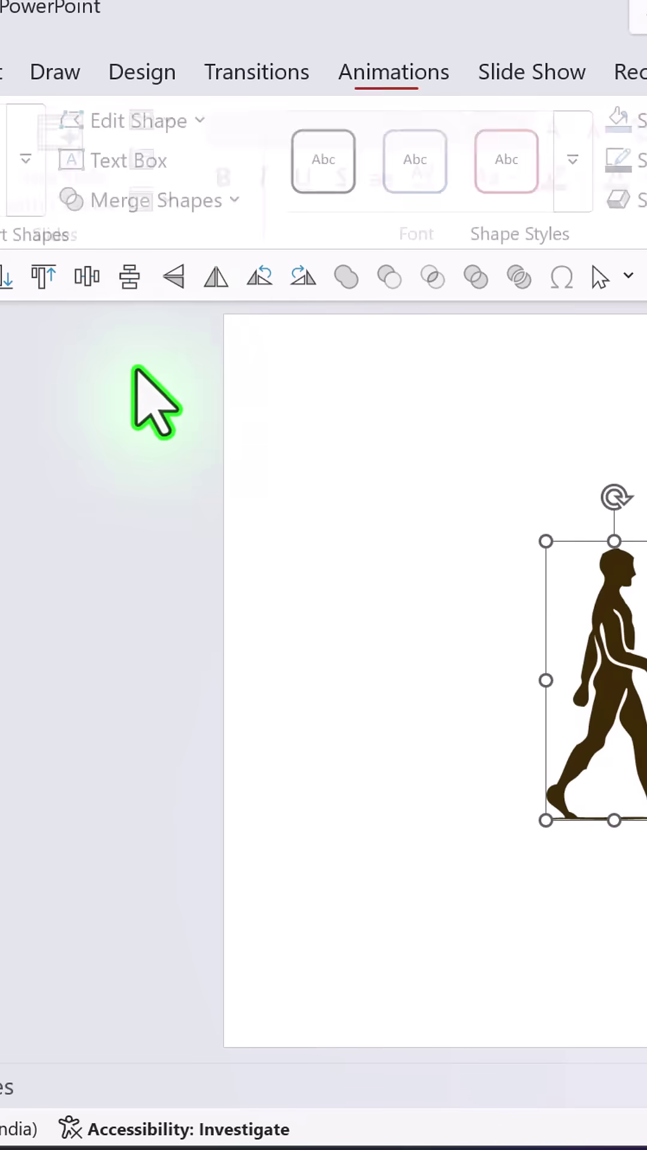
left_click_drag(540, 616, 386, 616)
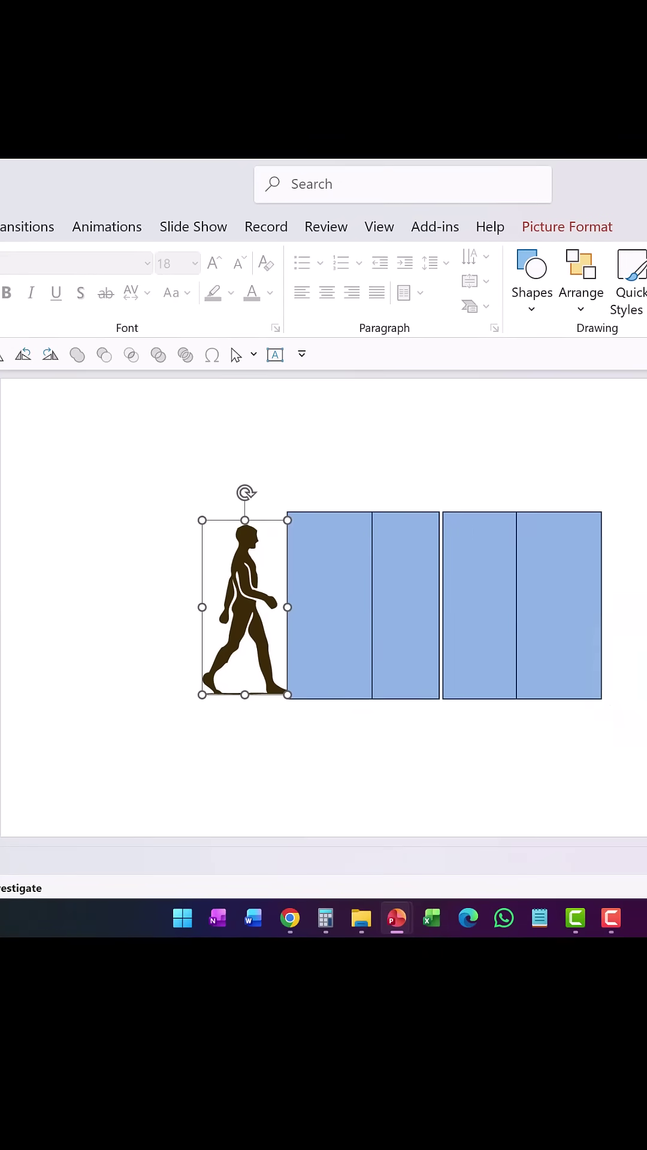
key("ctrl+v")
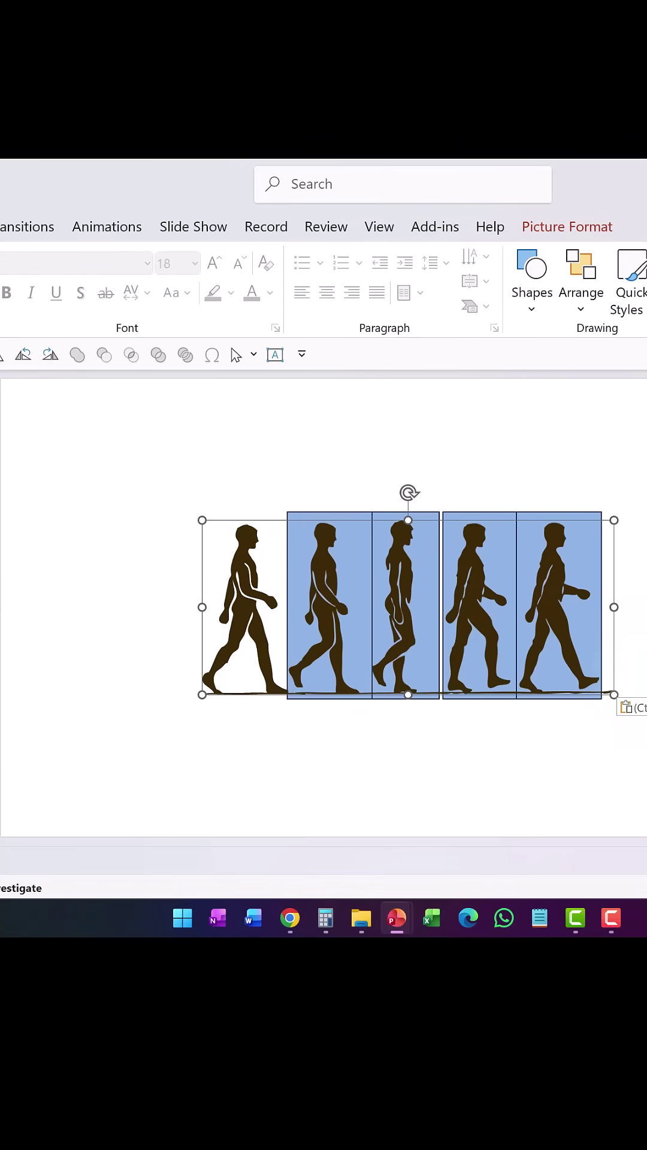
Intersect the picture with the second through fifth rectangles to cut out those figures.
left_click(356, 518, "shift")
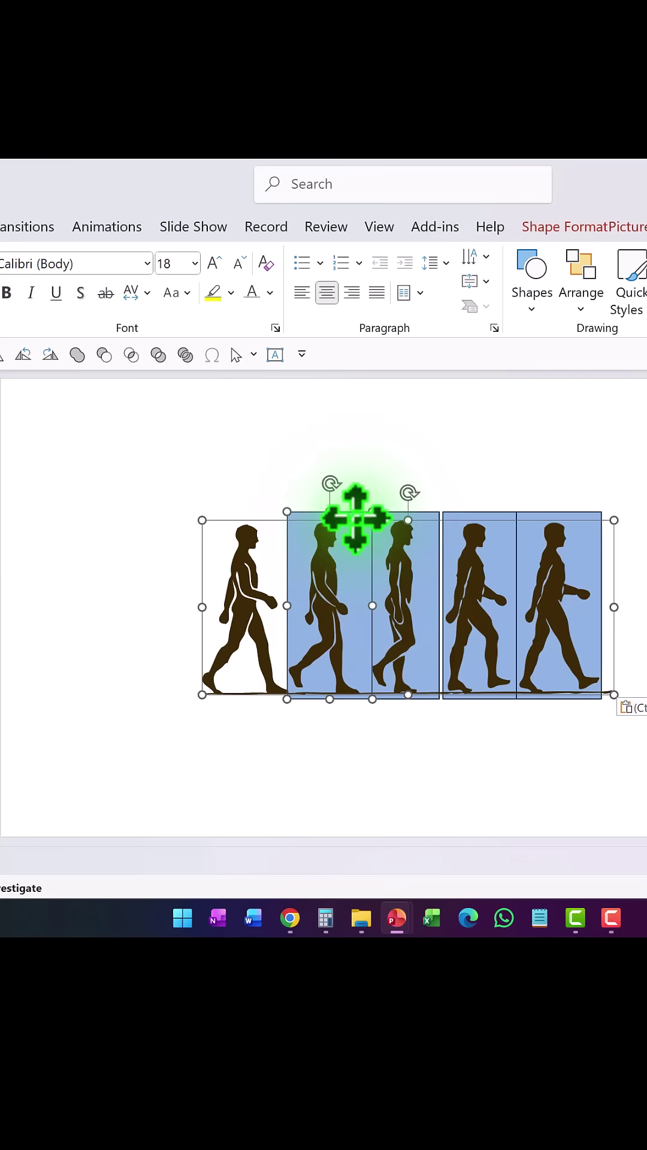
left_click(132, 355)
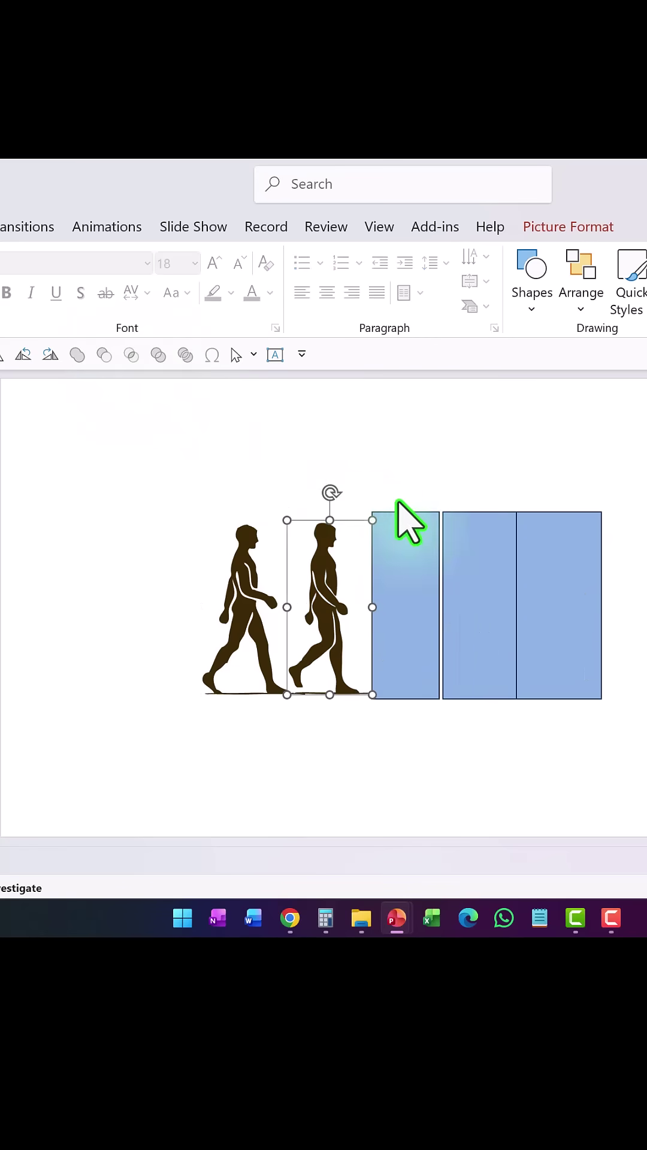
left_click(437, 513, "shift")
left_click(131, 355)
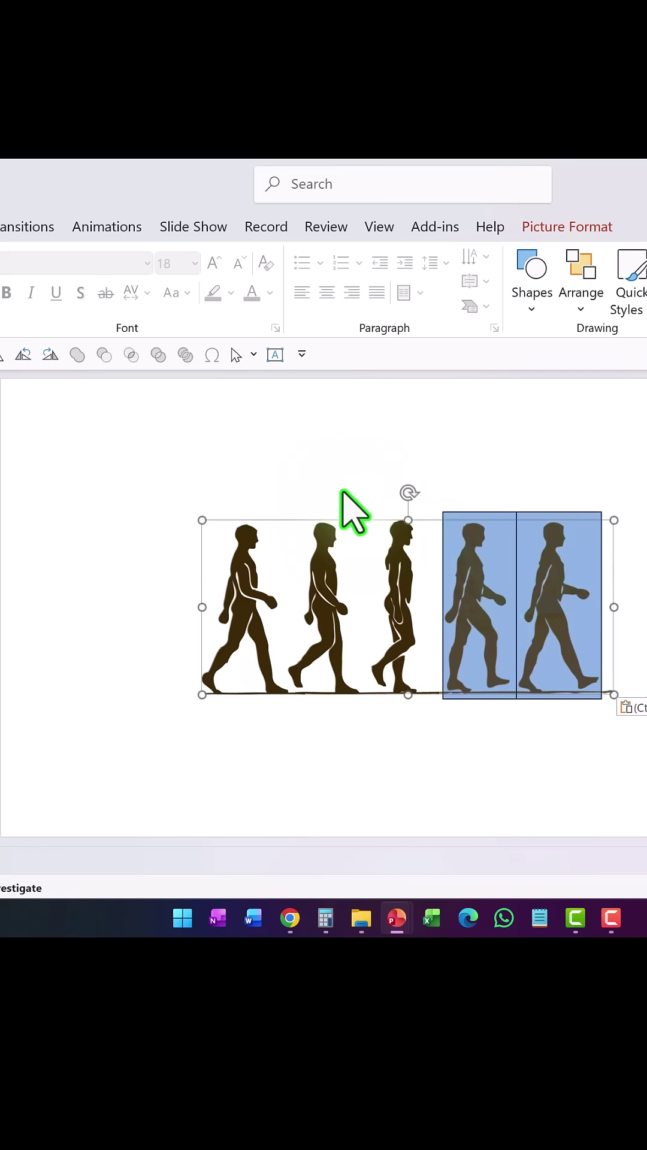
left_click(489, 523, "shift")
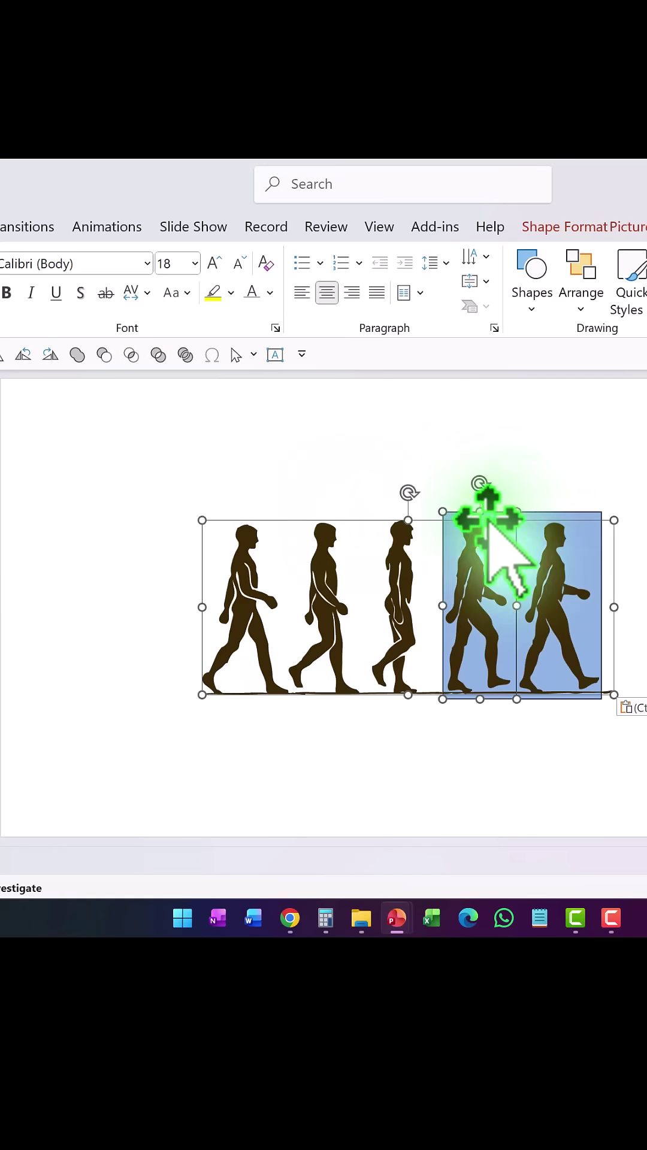
left_click(131, 355)
left_click(557, 539, "shift")
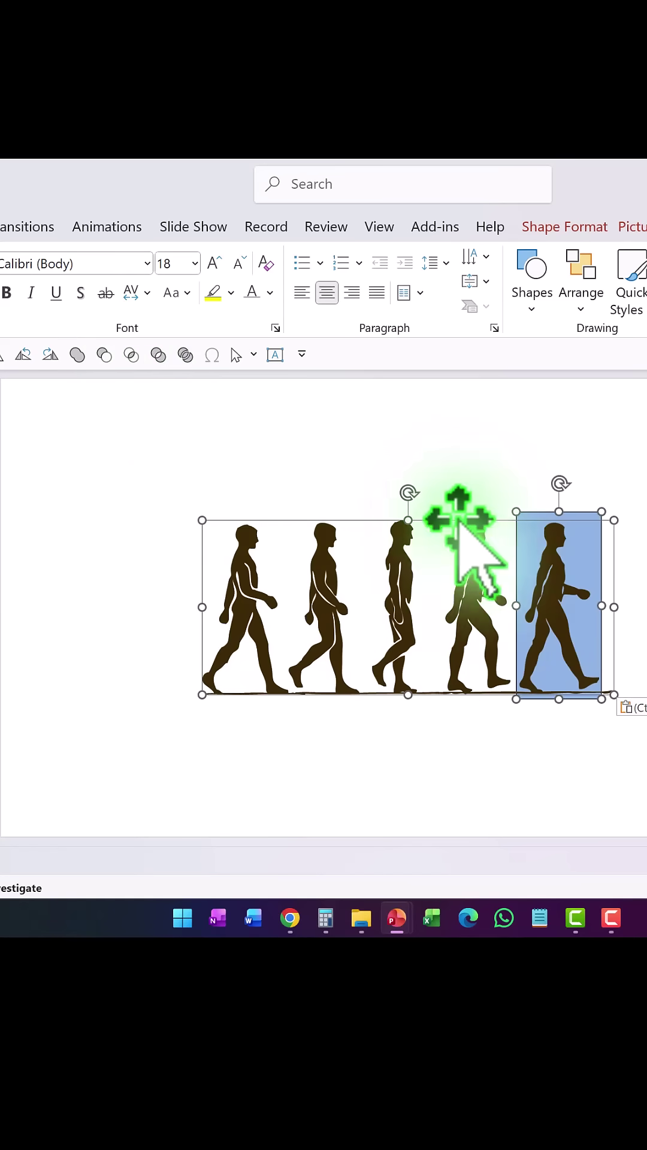
left_click(131, 355)
Select all five cut-out walking figures together.
left_click(312, 584)
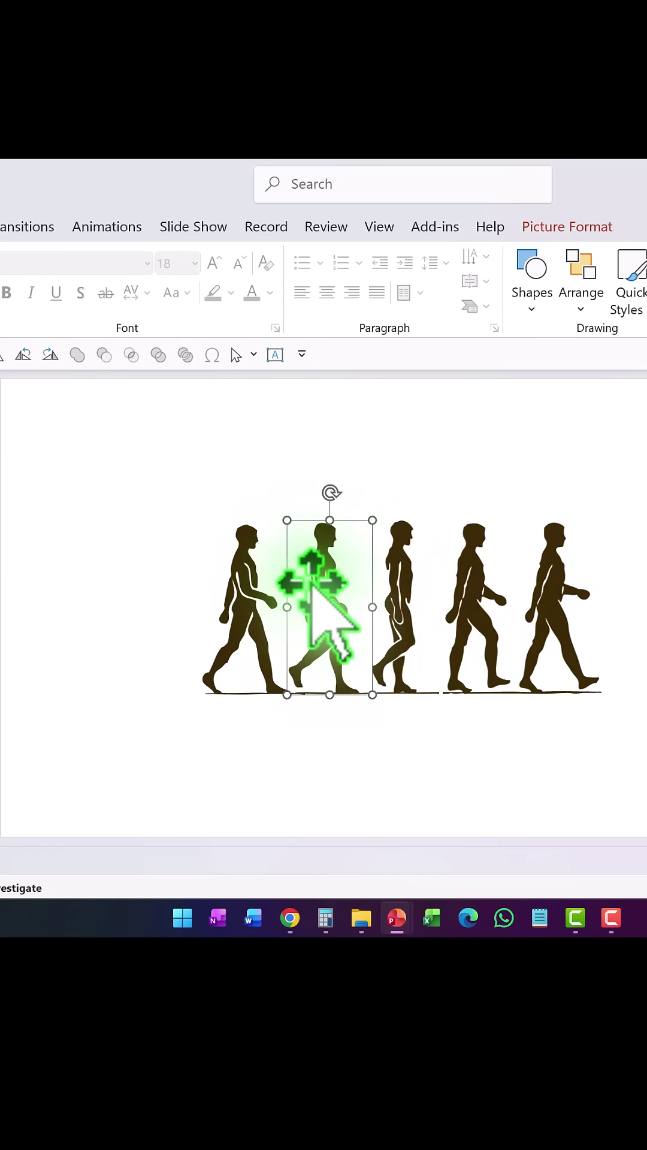
left_click(401, 584)
left_click(476, 584)
left_click(557, 584)
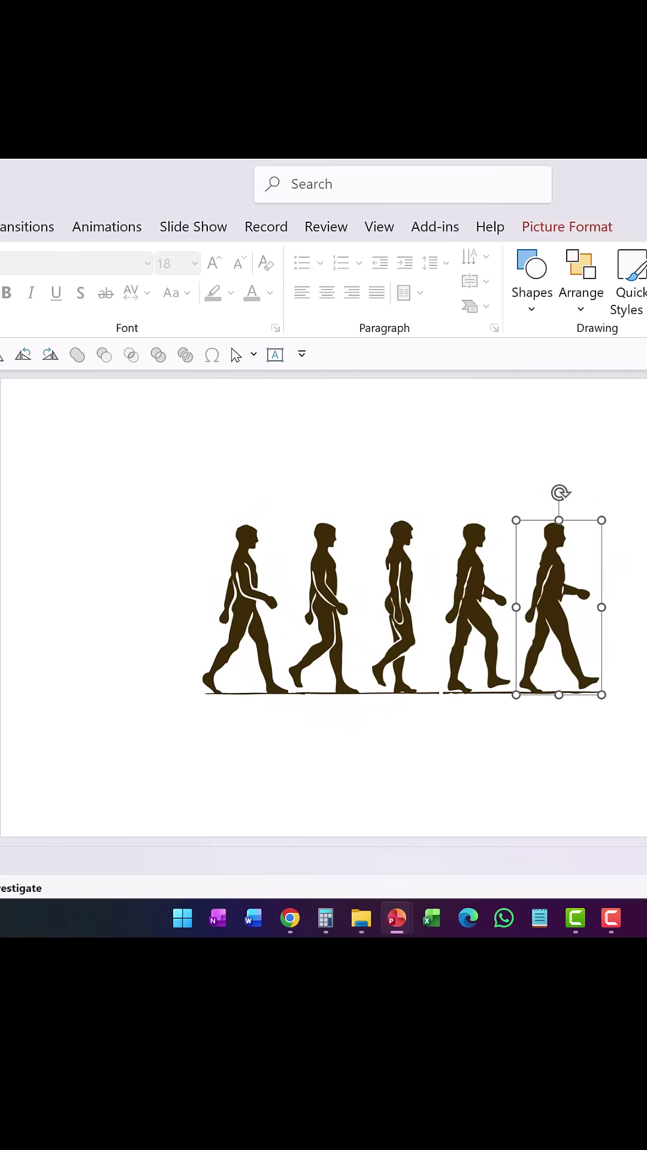
key("ctrl+a")
Align the five figures left into one stack, then move single figures onto slides 2 and 3.
left_click(582, 272)
mouse_move(367, 601)
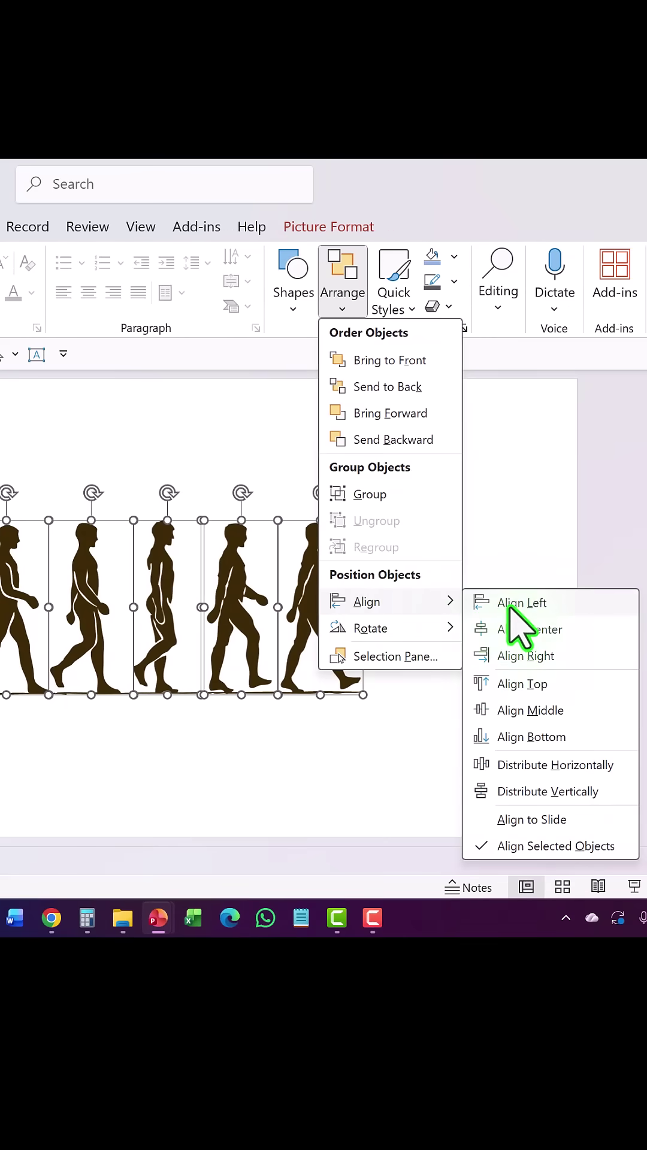
left_click(509, 604)
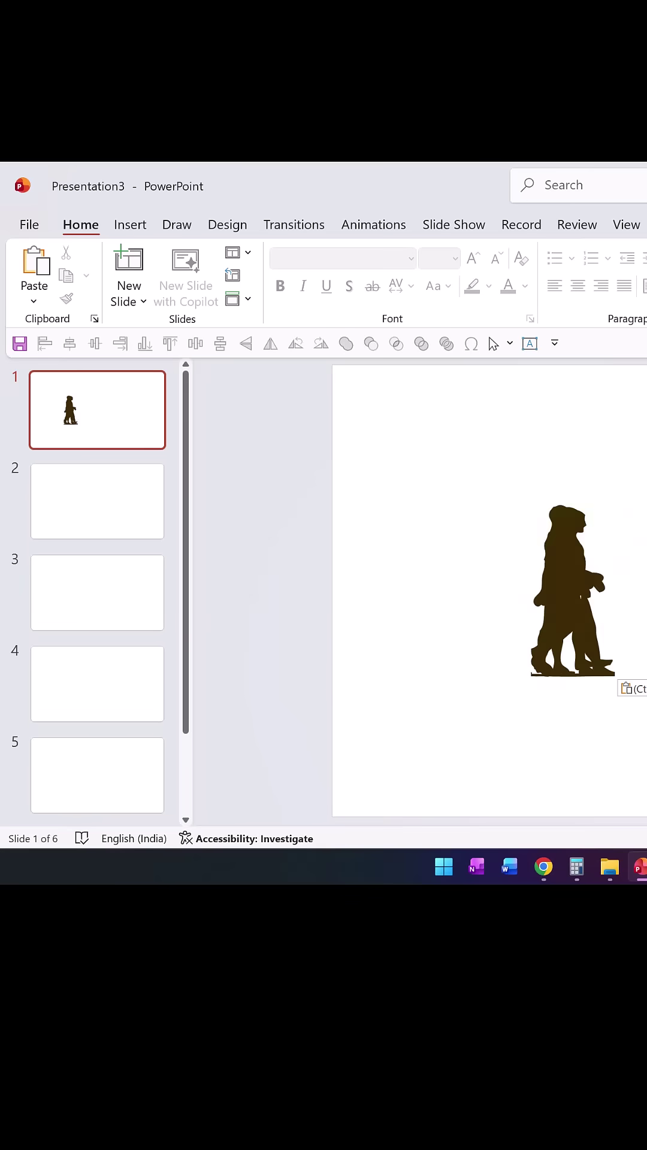
left_click(557, 575)
left_click(563, 567)
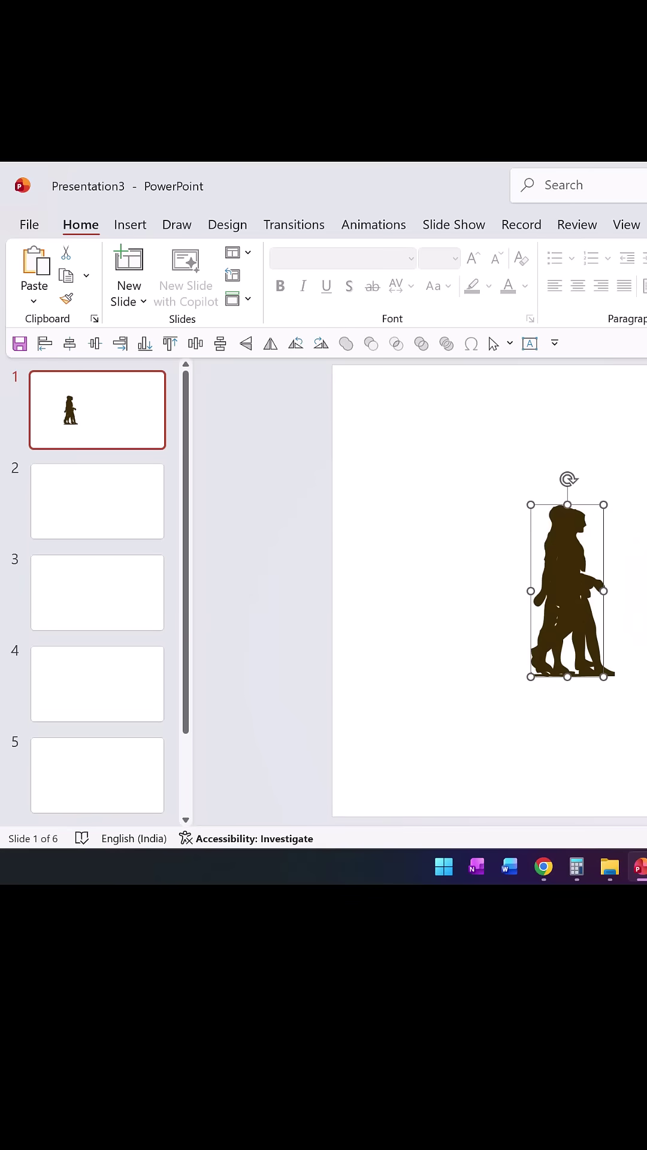
left_click(135, 530)
key("ctrl+v")
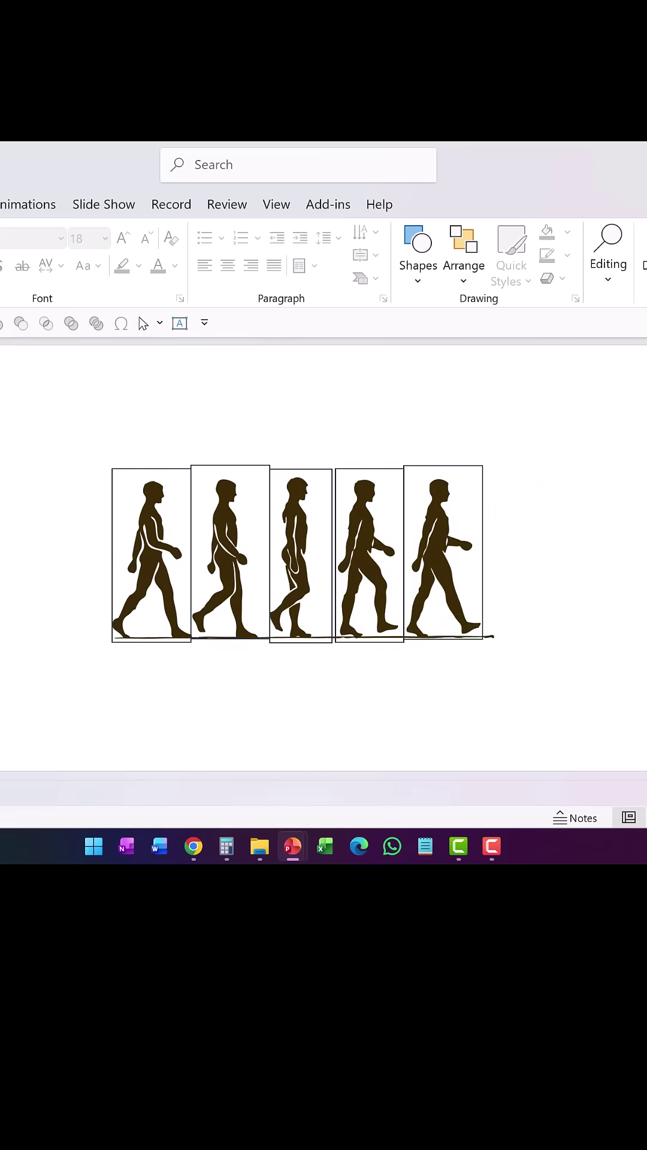
left_click(56, 607)
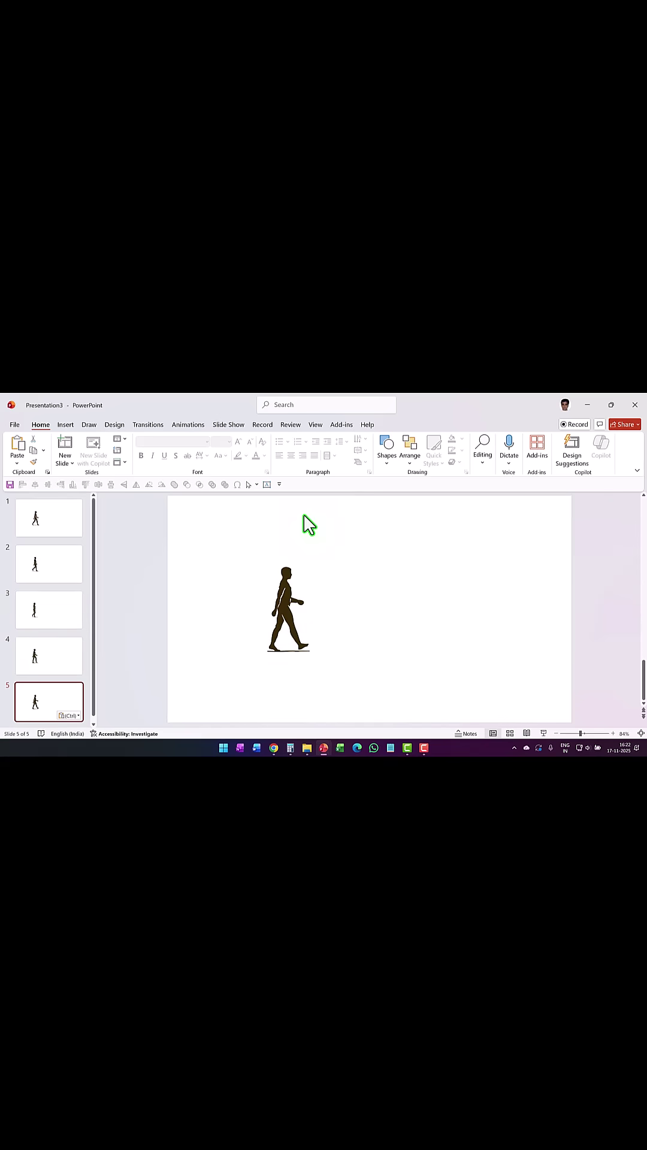
Create a transparent-background GIF of slides 1–5 at 00.10 seconds per slide.
left_click(14, 425)
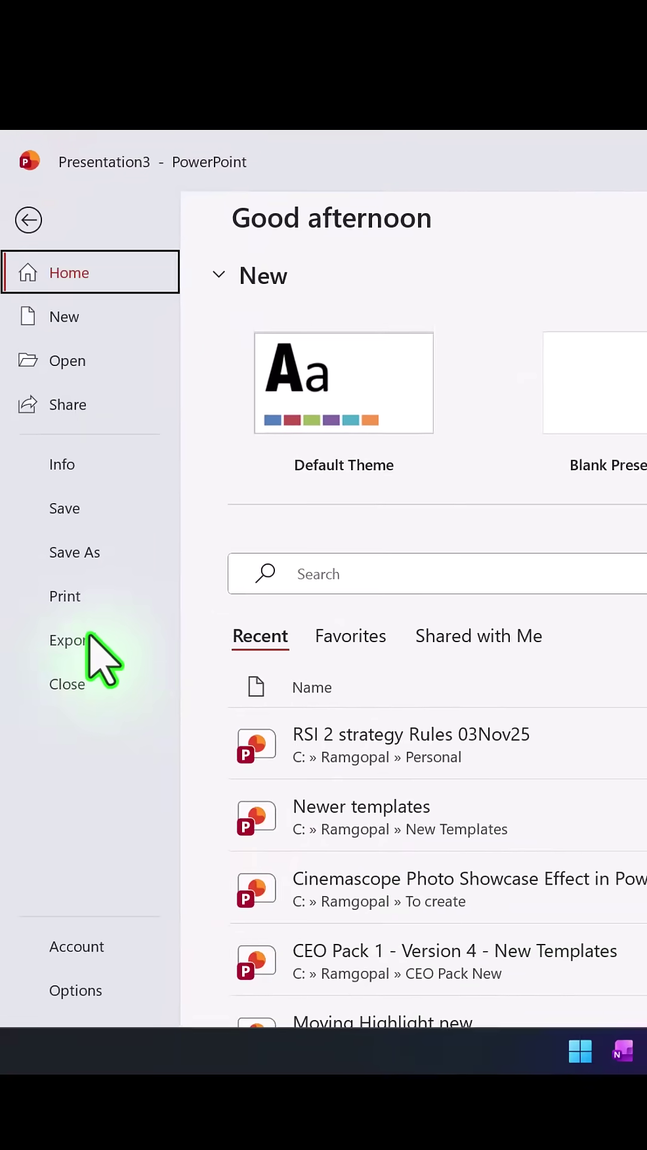
left_click(72, 641)
left_click(405, 430)
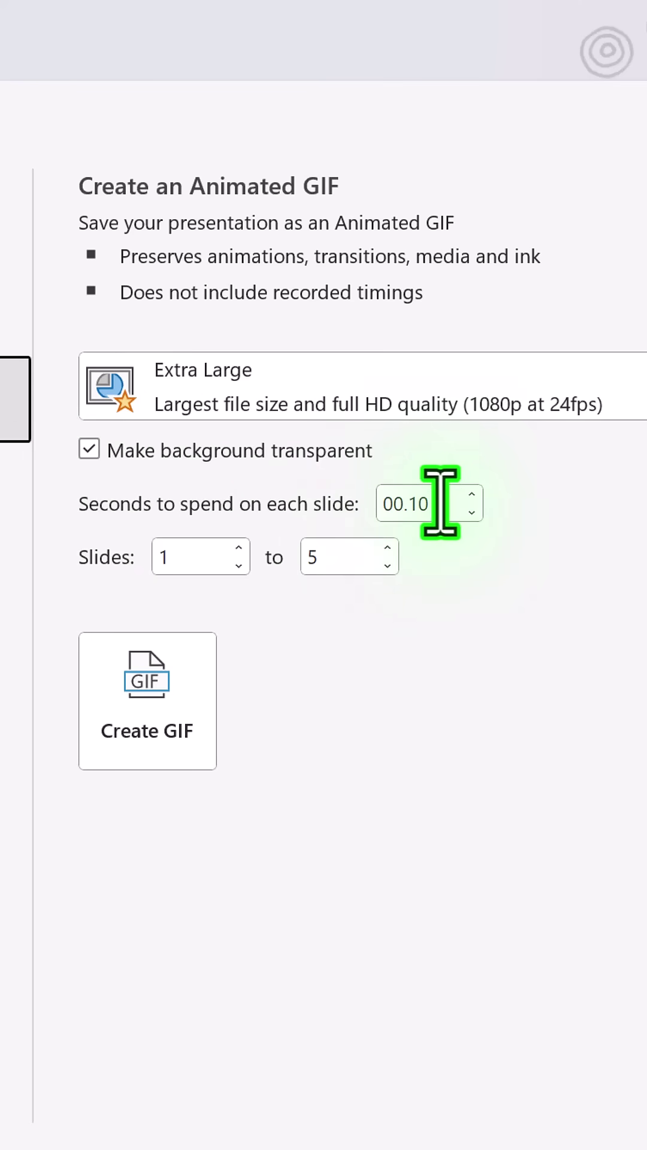
left_click(160, 690)
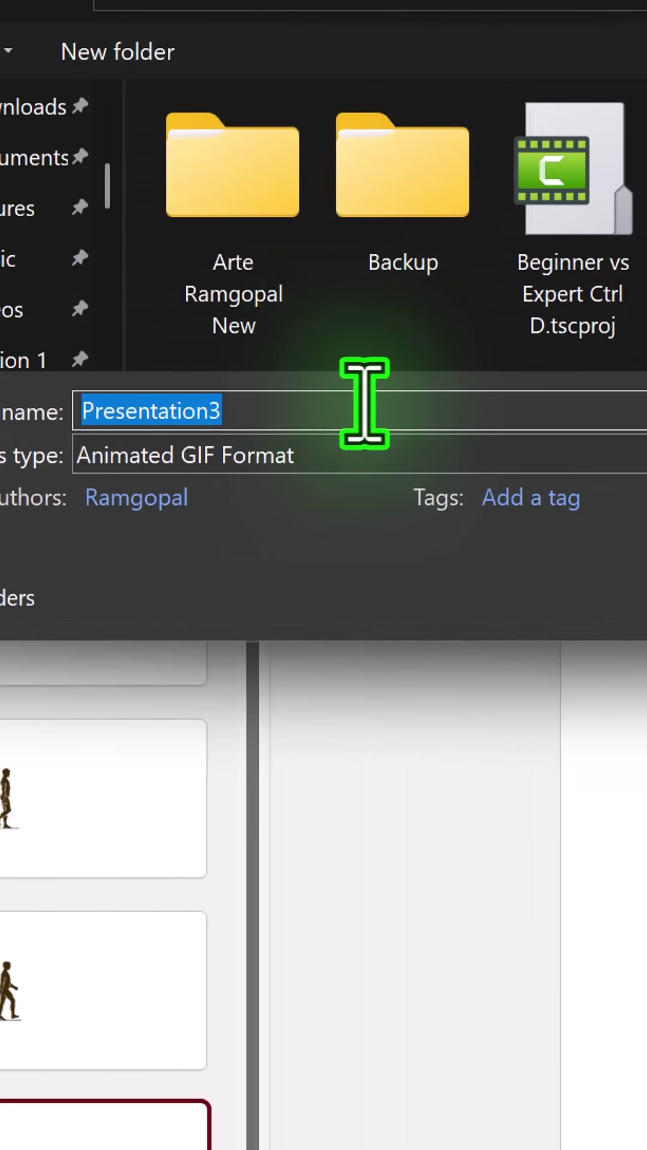
type("Walking m")
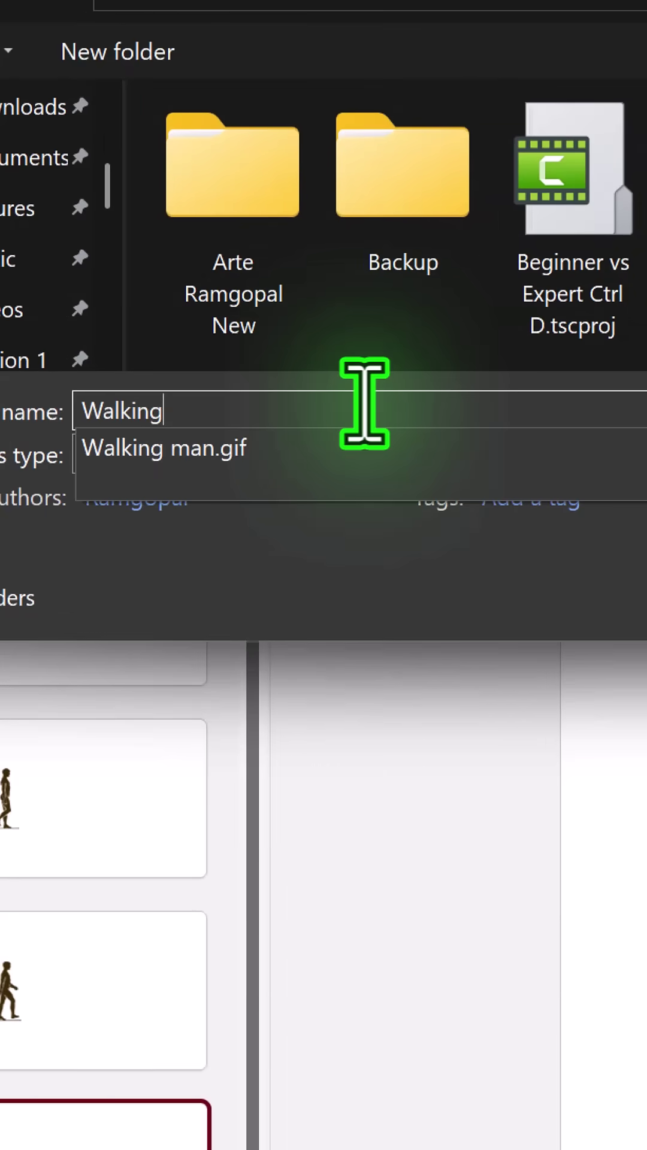
type("an anima")
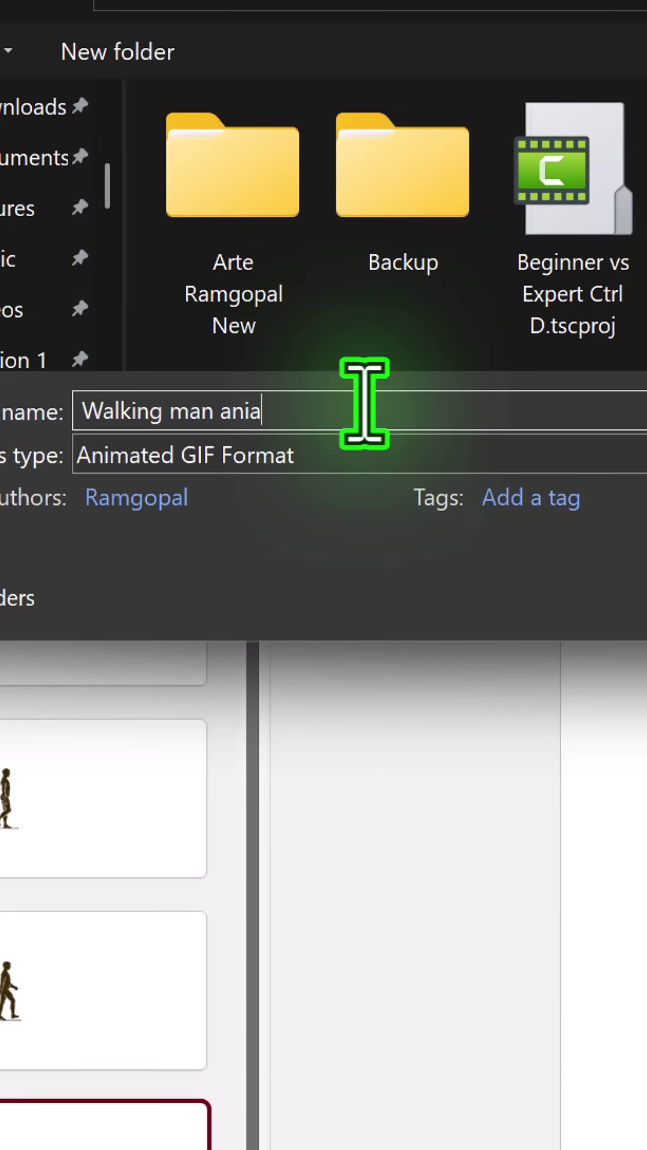
type("tion")
Save the GIF as Walking man animation and add a new slide after slide 5.
key("Return")
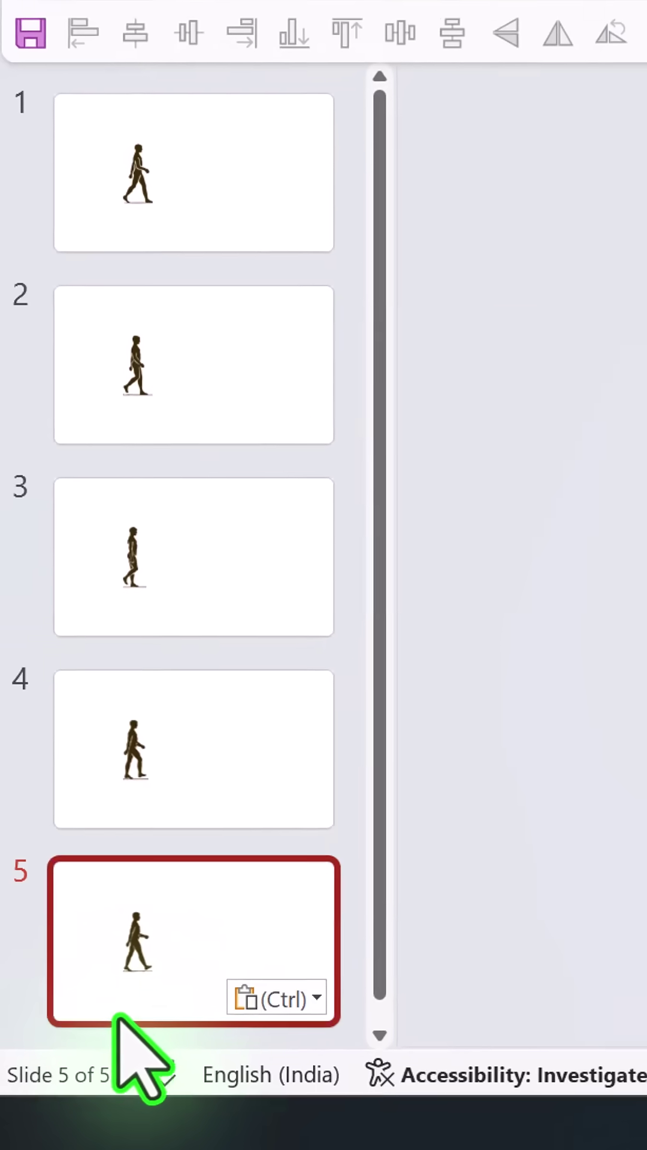
right_click(129, 1013)
left_click(238, 931)
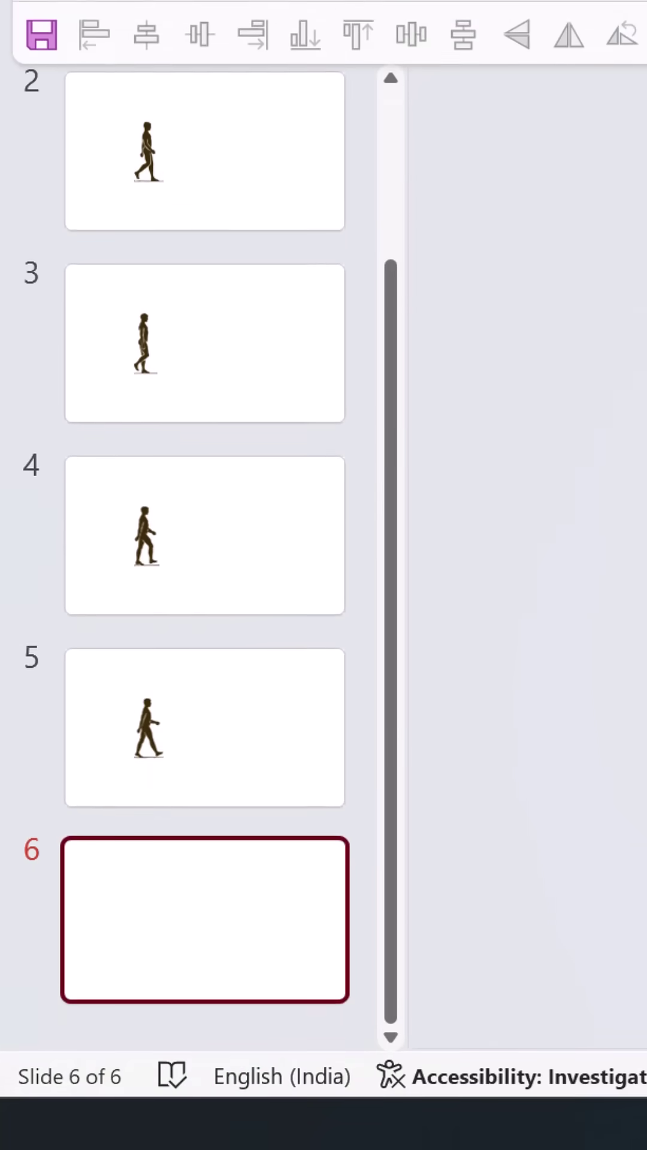
Insert the Walking man animation GIF from this device onto slide 6.
left_click(277, 171)
left_click(442, 331)
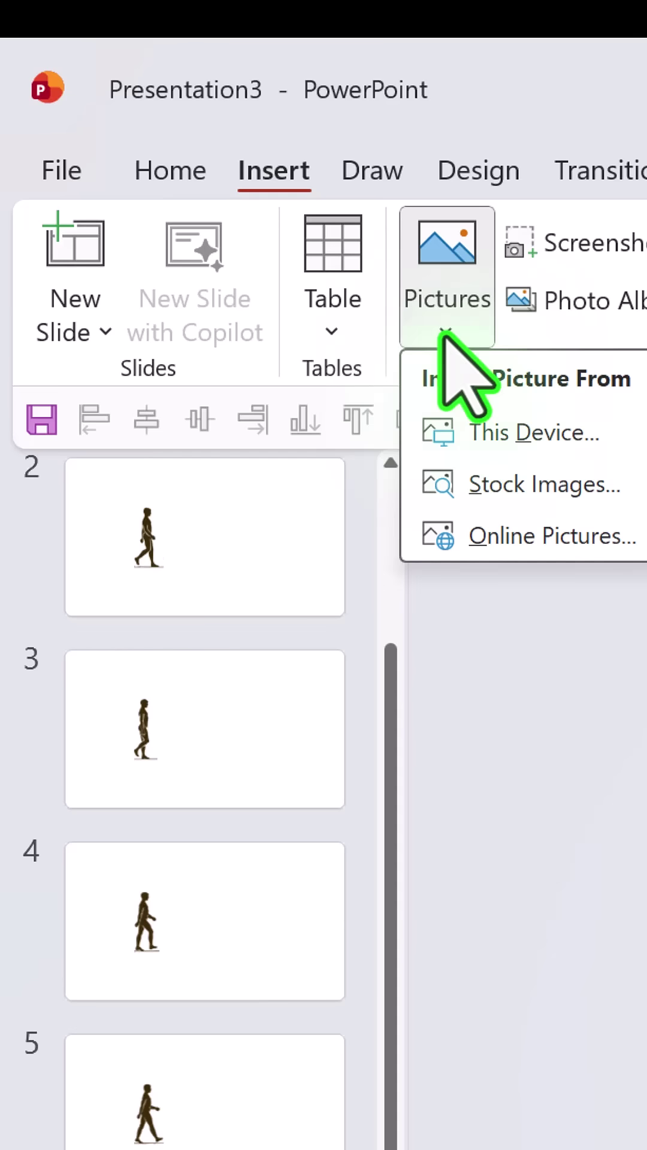
left_click(531, 429)
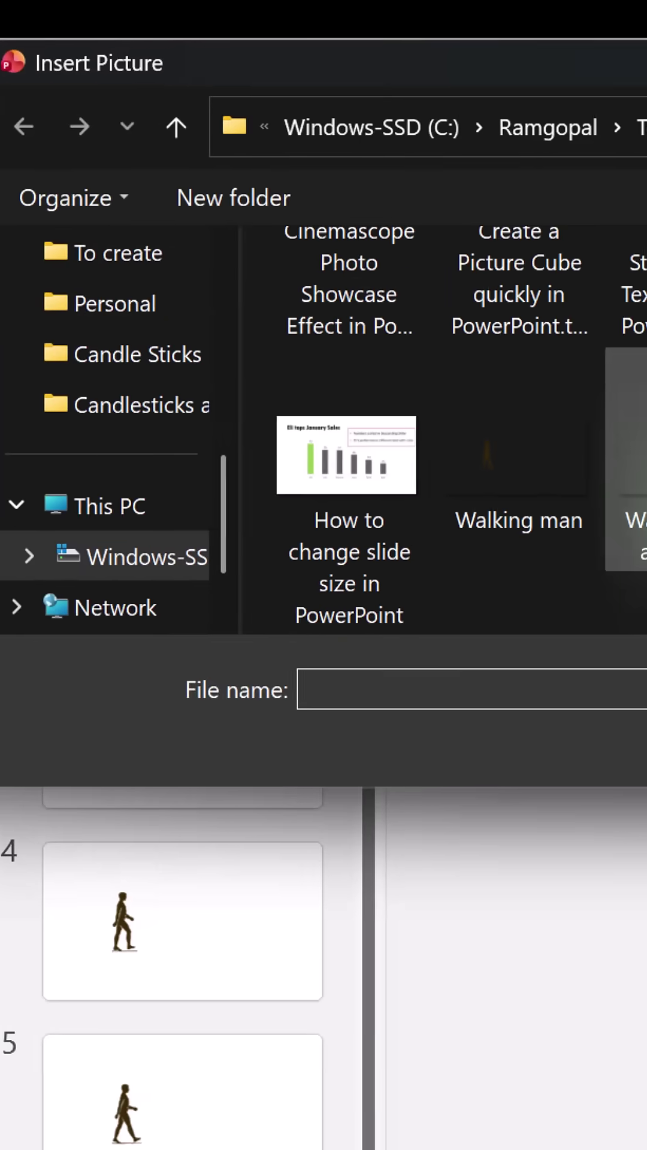
double_click(629, 458)
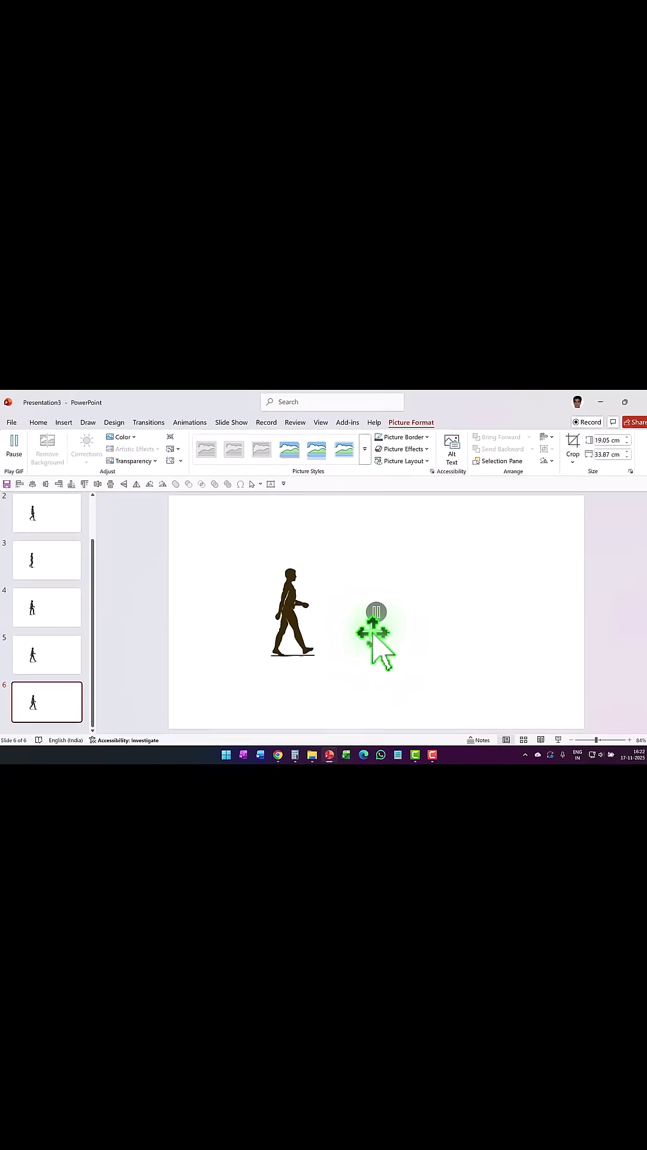